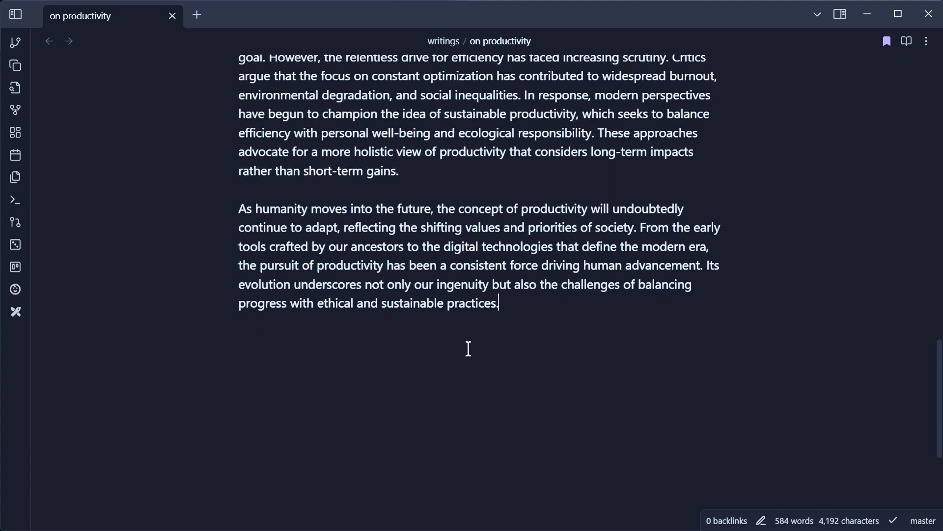
Save the full essay as a Backtrack snapshot named 'not bad but still needs to be improved'.
{"action": "scroll", "coordinate": [468, 337], "scroll_direction": "up", "scroll_amount": 6}
{"action": "scroll", "coordinate": [490, 321], "scroll_direction": "up", "scroll_amount": 15}
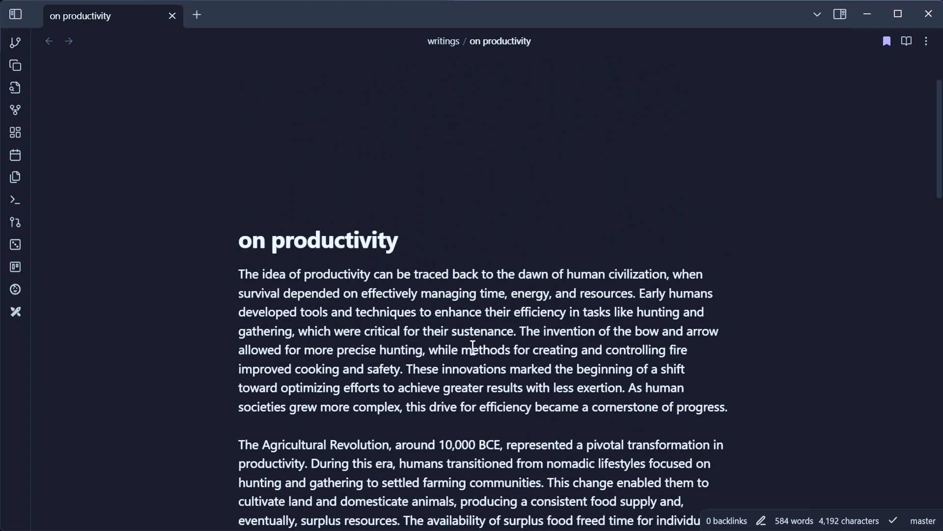
{"action": "scroll", "coordinate": [467, 337], "scroll_direction": "down", "scroll_amount": 2}
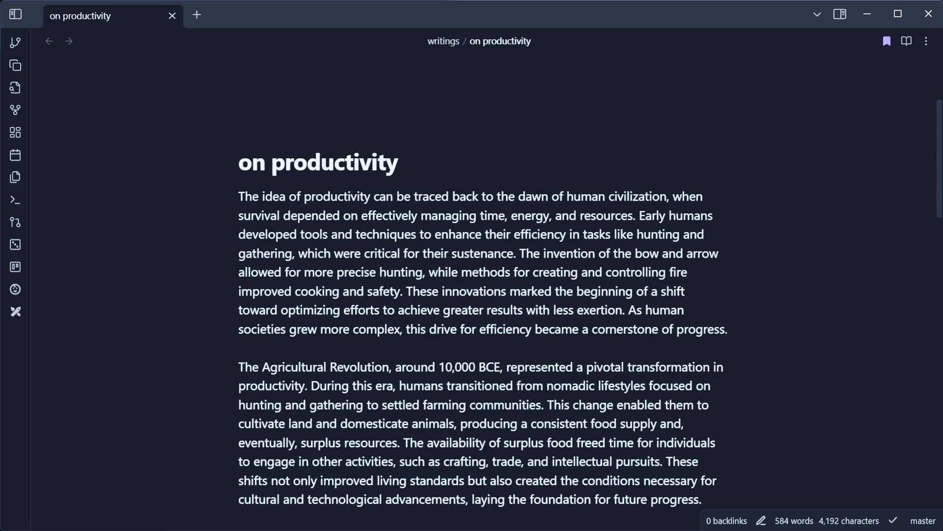
{"action": "key", "text": "ctrl+s"}
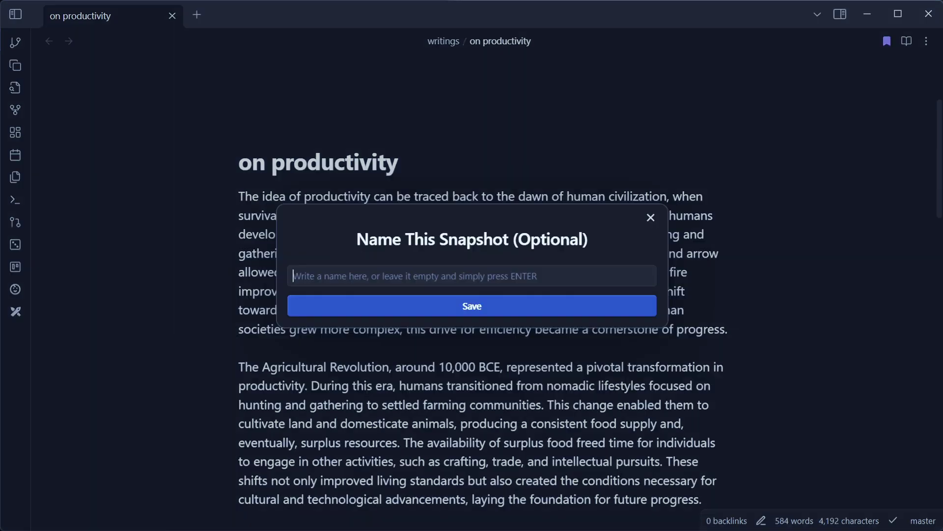
{"action": "type", "text": "not bad but still needs to be improved"}
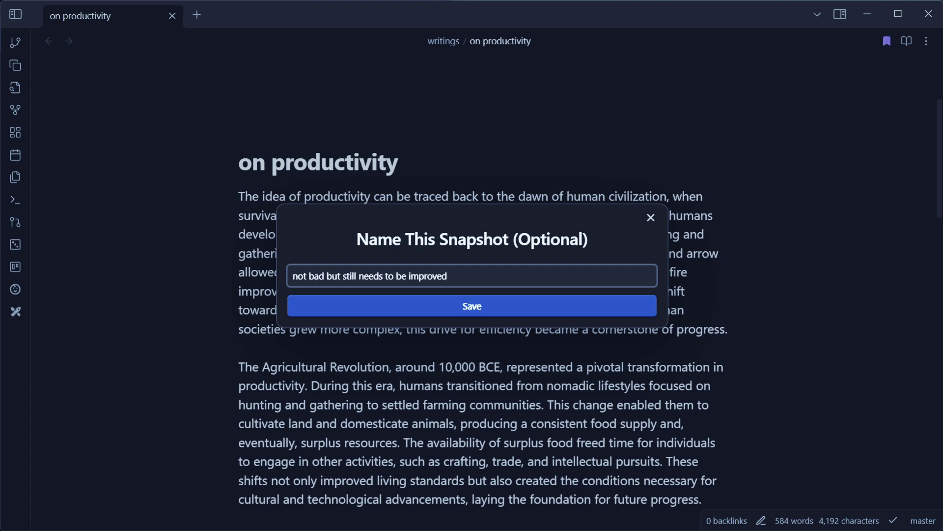
{"action": "left_click", "coordinate": [412, 306]}
Reword the opening: 'idea' to 'concept', 'dawn' to 'beginning', and add 'was such a cool thing to discover for Mr caveman'.
{"action": "double_click", "coordinate": [281, 197]}
{"action": "type", "text": "concept"}
{"action": "double_click", "coordinate": [553, 197]}
{"action": "type", "text": "beg"}
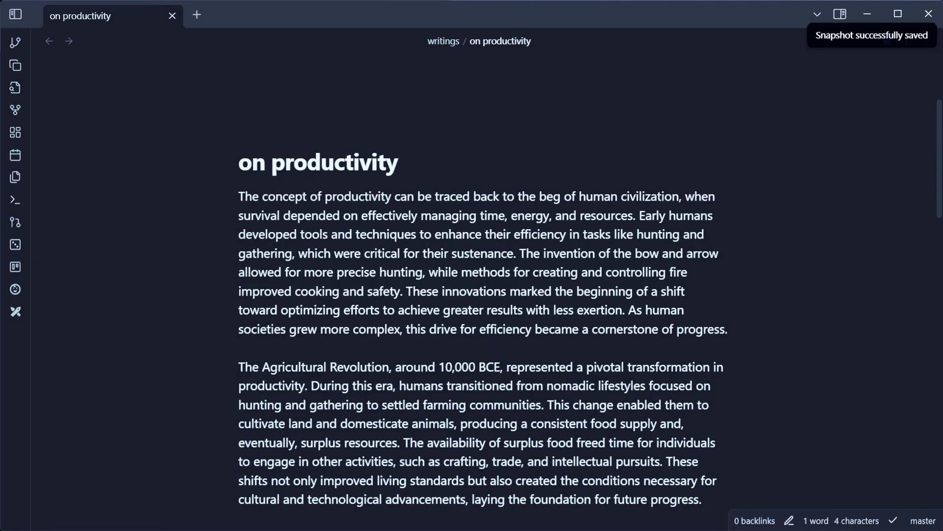
{"action": "type", "text": "inning"}
{"action": "left_click_drag", "start_coordinate": [323, 272], "coordinate": [486, 272]}
{"action": "type", "text": "was such a cool thing to discover for Mr caveman"}
Delete the first paragraph's final sentence and the Agricultural Revolution paragraph, keeping the AI paragraph.
{"action": "left_click_drag", "start_coordinate": [341, 292], "coordinate": [432, 311]}
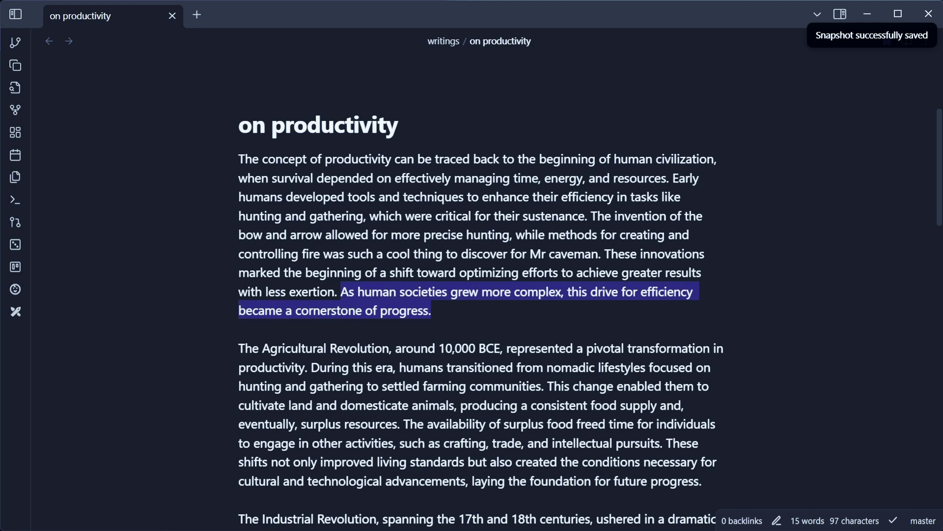
{"action": "left_click", "coordinate": [432, 310]}
{"action": "key", "text": "ctrl+BackSpace"}
{"action": "key", "text": "ctrl+BackSpace"}
{"action": "key", "text": "ctrl+BackSpace"}
{"action": "key", "text": "ctrl+BackSpace"}
{"action": "key", "text": "ctrl+BackSpace"}
{"action": "key", "text": "ctrl+BackSpace"}
{"action": "key", "text": "ctrl+BackSpace"}
{"action": "key", "text": "ctrl+BackSpace"}
{"action": "key", "text": "ctrl+BackSpace"}
{"action": "key", "text": "ctrl+BackSpace"}
{"action": "key", "text": "ctrl+BackSpace"}
{"action": "key", "text": "ctrl+BackSpace"}
{"action": "key", "text": "ctrl+BackSpace"}
{"action": "key", "text": "ctrl+BackSpace"}
{"action": "key", "text": "ctrl+BackSpace"}
{"action": "key", "text": "ctrl+BackSpace"}
{"action": "key", "text": "ctrl+BackSpace"}
{"action": "left_click_drag", "start_coordinate": [240, 311], "coordinate": [702, 462]}
{"action": "left_click", "coordinate": [702, 462]}
{"action": "key", "text": "ctrl+BackSpace"}
{"action": "key", "text": "ctrl+BackSpace"}
{"action": "key", "text": "ctrl+BackSpace"}
{"action": "key", "text": "ctrl+BackSpace"}
{"action": "key", "text": "ctrl+BackSpace"}
{"action": "key", "text": "ctrl+BackSpace"}
{"action": "key", "text": "ctrl+BackSpace"}
{"action": "key", "text": "ctrl+BackSpace"}
{"action": "key", "text": "ctrl+BackSpace"}
{"action": "key", "text": "ctrl+BackSpace"}
{"action": "key", "text": "ctrl+BackSpace"}
{"action": "key", "text": "ctrl+BackSpace"}
{"action": "key", "text": "ctrl+BackSpace"}
{"action": "key", "text": "ctrl+BackSpace"}
{"action": "key", "text": "ctrl+BackSpace"}
{"action": "key", "text": "ctrl+BackSpace"}
{"action": "key", "text": "ctrl+BackSpace"}
{"action": "key", "text": "ctrl+BackSpace"}
{"action": "key", "text": "ctrl+BackSpace"}
{"action": "key", "text": "ctrl+BackSpace"}
{"action": "key", "text": "ctrl+z"}
{"action": "key", "text": "ctrl+z"}
{"action": "key", "text": "ctrl+z"}
{"action": "key", "text": "ctrl+z"}
{"action": "key", "text": "ctrl+z"}
{"action": "key", "text": "ctrl+z"}
{"action": "key", "text": "ctrl+z"}
{"action": "key", "text": "ctrl+z"}
{"action": "key", "text": "ctrl+z"}
{"action": "key", "text": "ctrl+z"}
{"action": "key", "text": "ctrl+z"}
{"action": "key", "text": "ctrl+shift+z"}
{"action": "key", "text": "ctrl+shift+z"}
Save a snapshot named 'removed some stuff and rewrote some things' and bring up version history.
{"action": "key", "text": "ctrl+s"}
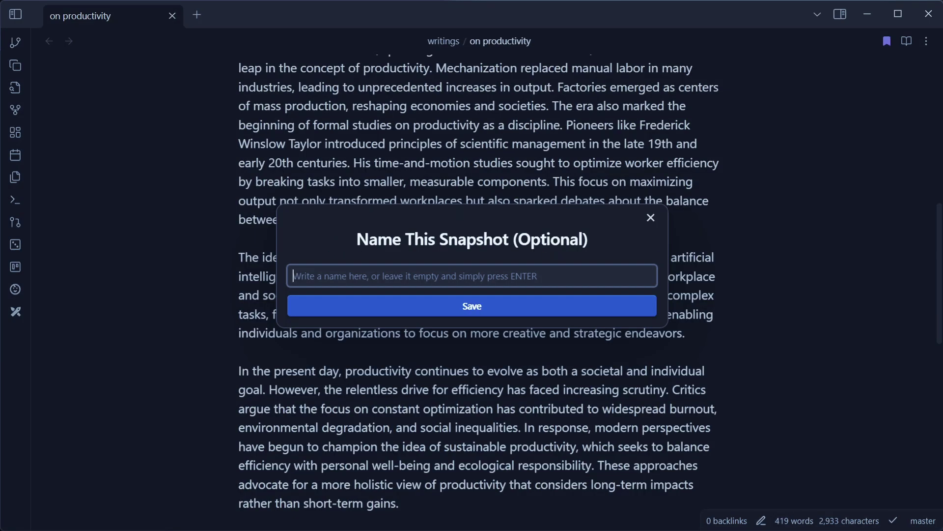
{"action": "type", "text": "removed some stuff and rewrote some things"}
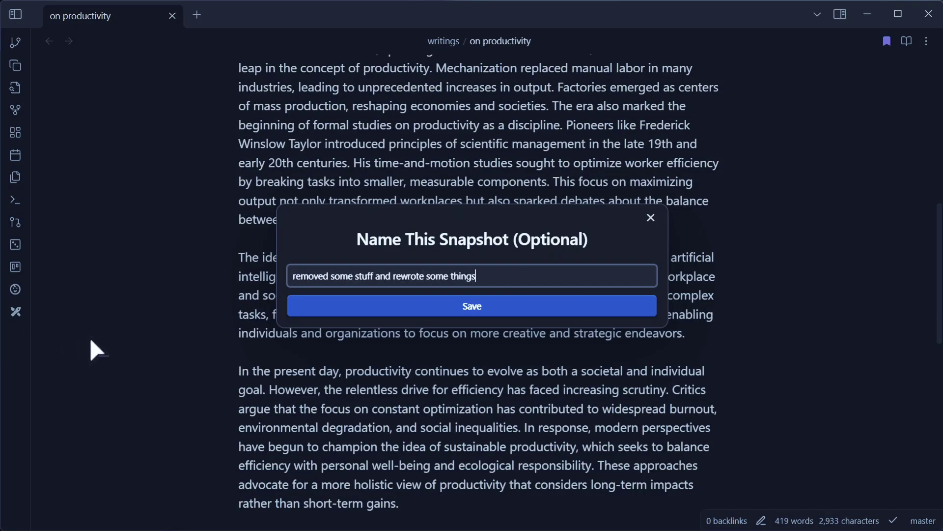
{"action": "left_click", "coordinate": [382, 312]}
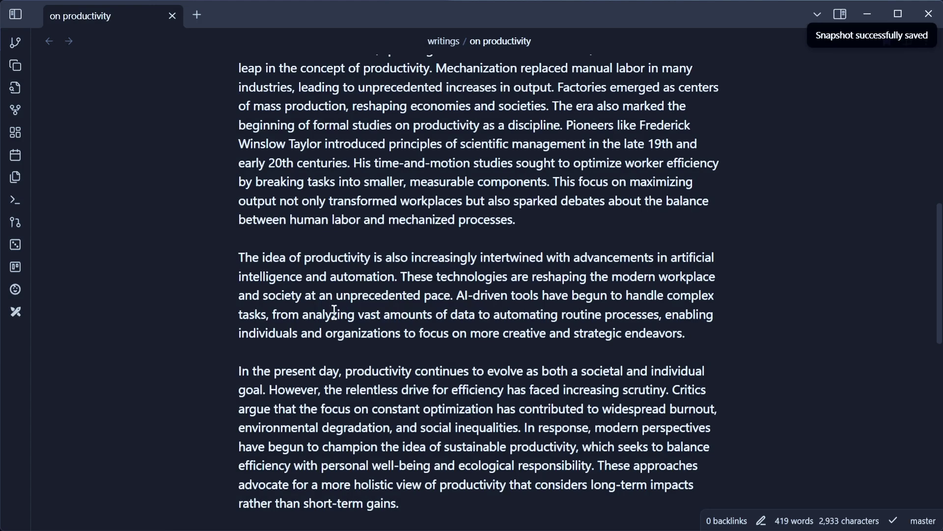
{"action": "key", "text": "ctrl+shift+h"}
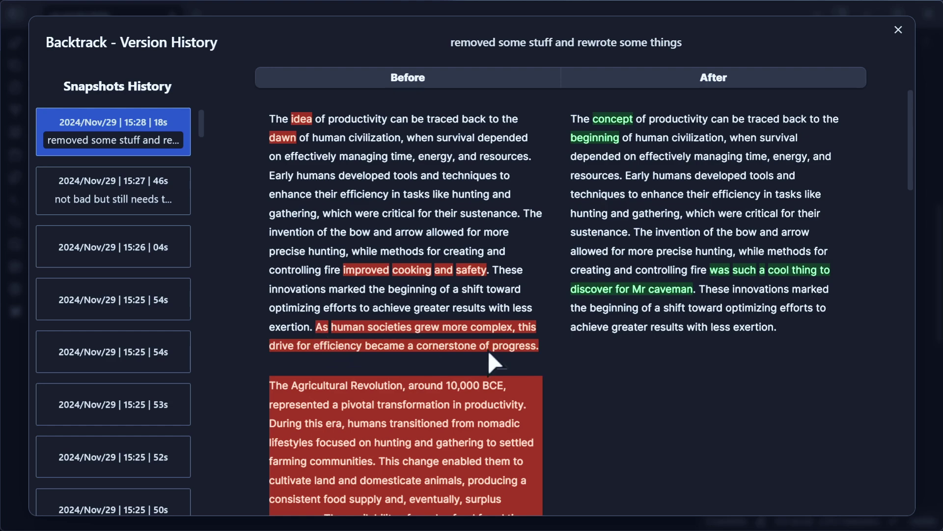
Scroll through the Backtrack version history diff, then close it.
{"action": "scroll", "coordinate": [354, 366], "scroll_direction": "down", "scroll_amount": 5}
{"action": "scroll", "coordinate": [411, 290], "scroll_direction": "down", "scroll_amount": 12}
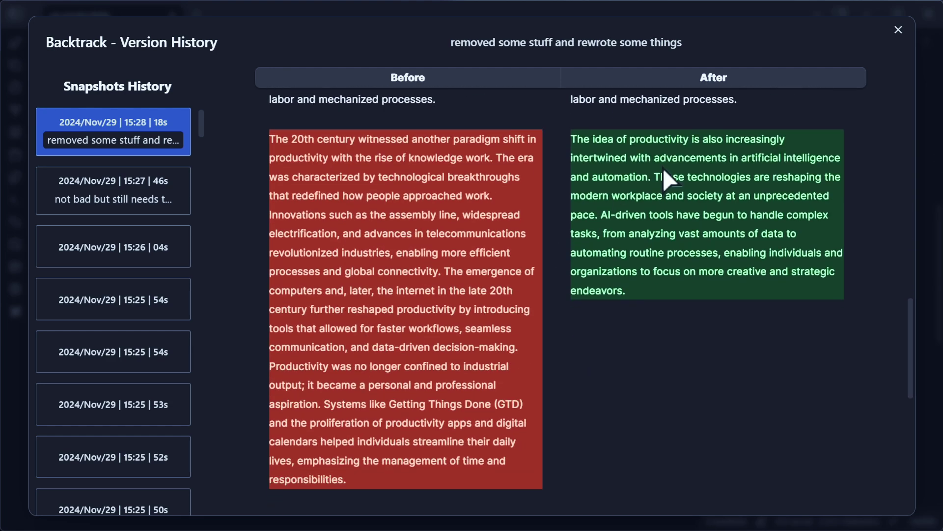
{"action": "scroll", "coordinate": [677, 270], "scroll_direction": "down", "scroll_amount": 10}
{"action": "scroll", "coordinate": [482, 312], "scroll_direction": "up", "scroll_amount": 10}
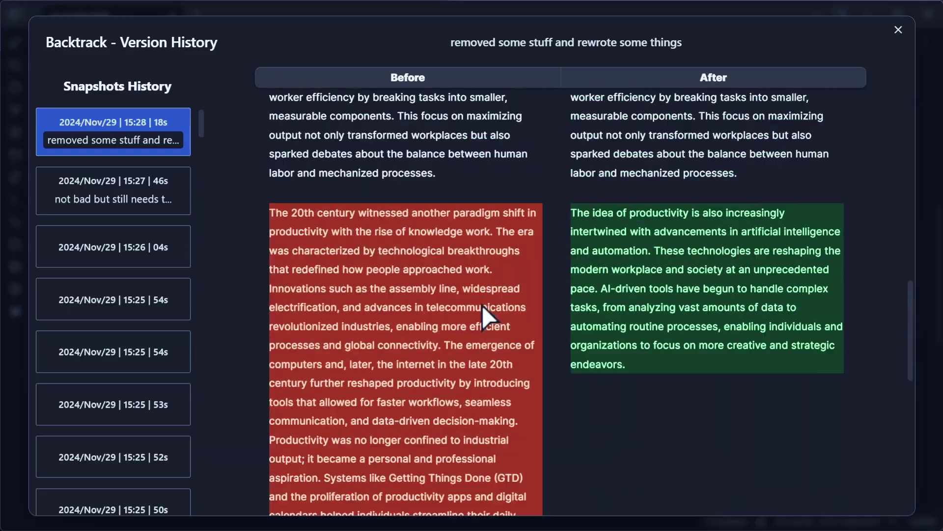
{"action": "key", "text": "Escape"}
Delete the sentence about innovations marking a shift so the opening ends at 'for Mr caveman.'.
{"action": "scroll", "coordinate": [485, 320], "scroll_direction": "up", "scroll_amount": 5}
{"action": "left_click_drag", "start_coordinate": [485, 320], "coordinate": [603, 284]}
{"action": "key", "text": "BackSpace"}
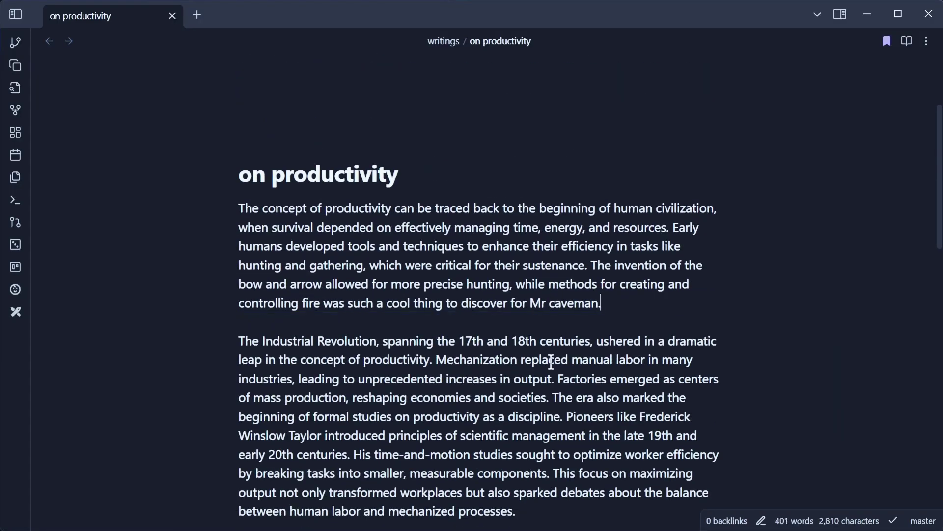
Delete the closing sentences about maximizing output and holistic approaches, keeping the paragraph spacing.
{"action": "scroll", "coordinate": [497, 391], "scroll_direction": "down", "scroll_amount": 3}
{"action": "left_click_drag", "start_coordinate": [549, 369], "coordinate": [554, 314]}
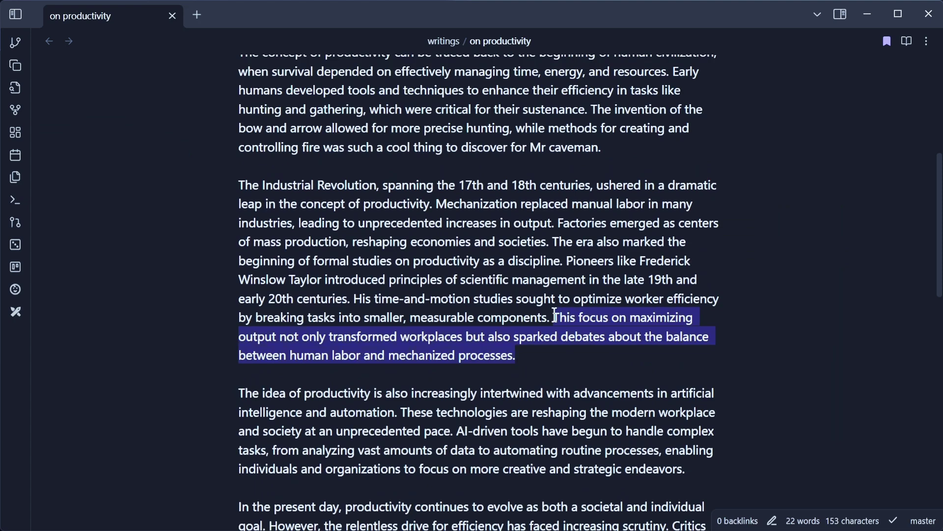
{"action": "key", "text": "BackSpace"}
{"action": "scroll", "coordinate": [519, 386], "scroll_direction": "down", "scroll_amount": 3}
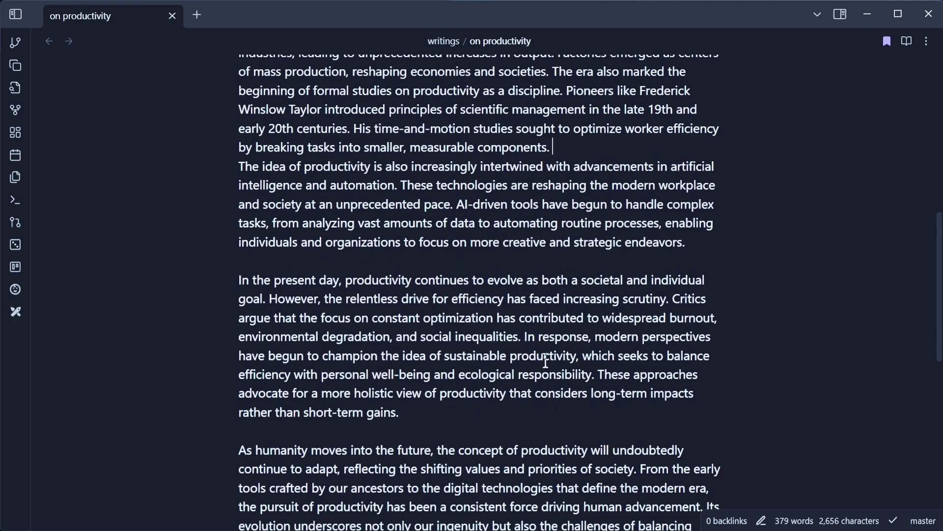
{"action": "scroll", "coordinate": [519, 385], "scroll_direction": "up", "scroll_amount": 3}
{"action": "key", "text": "Return"}
{"action": "scroll", "coordinate": [519, 386], "scroll_direction": "down", "scroll_amount": 3}
{"action": "left_click_drag", "start_coordinate": [399, 412], "coordinate": [597, 374]}
{"action": "key", "text": "BackSpace"}
{"action": "scroll", "coordinate": [600, 378], "scroll_direction": "down", "scroll_amount": 2}
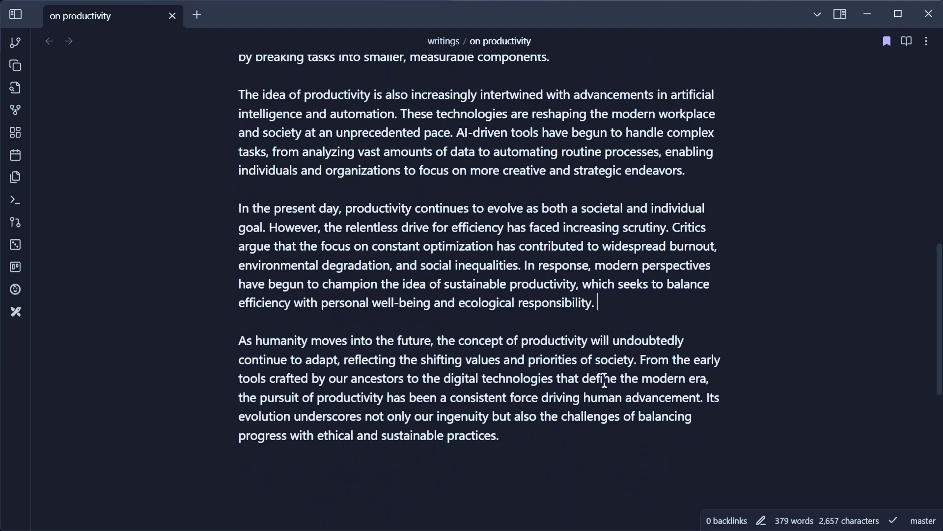
Save an unnamed snapshot of the 361-word essay and review it in version history.
{"action": "key", "text": "ctrl+s"}
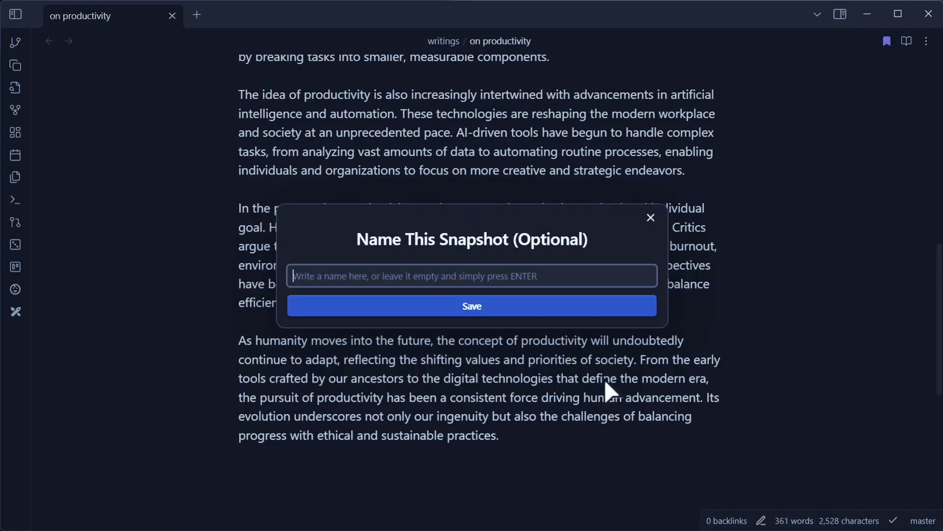
{"action": "left_click", "coordinate": [390, 316]}
{"action": "scroll", "coordinate": [248, 290], "scroll_direction": "up", "scroll_amount": 6}
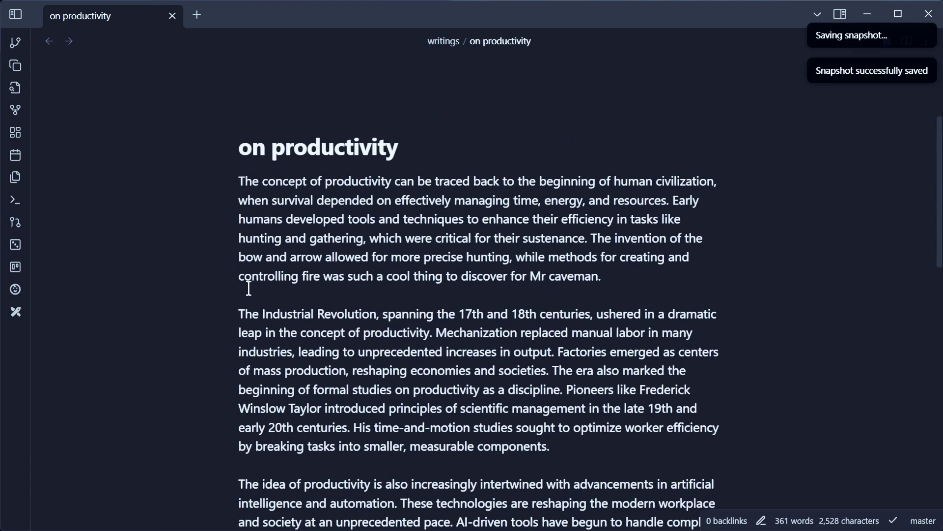
{"action": "key", "text": "ctrl+shift+s"}
{"action": "scroll", "coordinate": [393, 315], "scroll_direction": "down", "scroll_amount": 3}
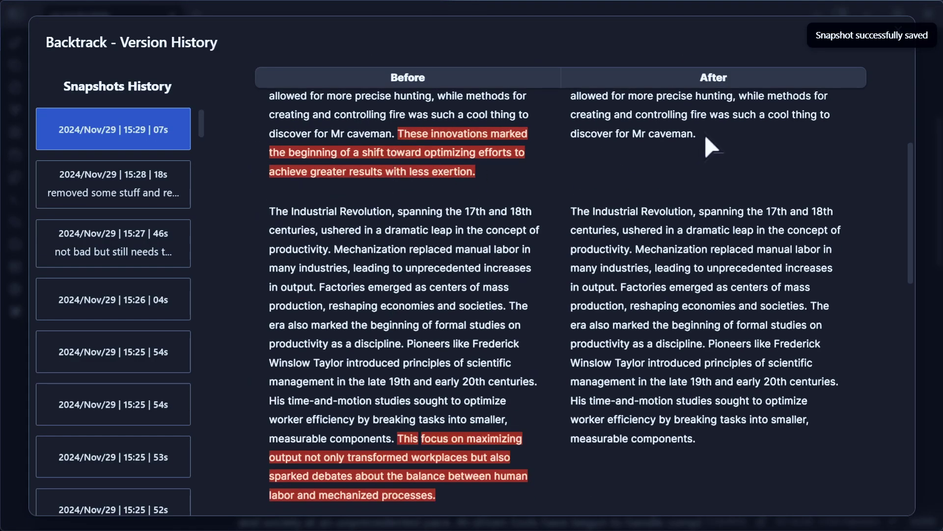
{"action": "scroll", "coordinate": [593, 246], "scroll_direction": "down", "scroll_amount": 12}
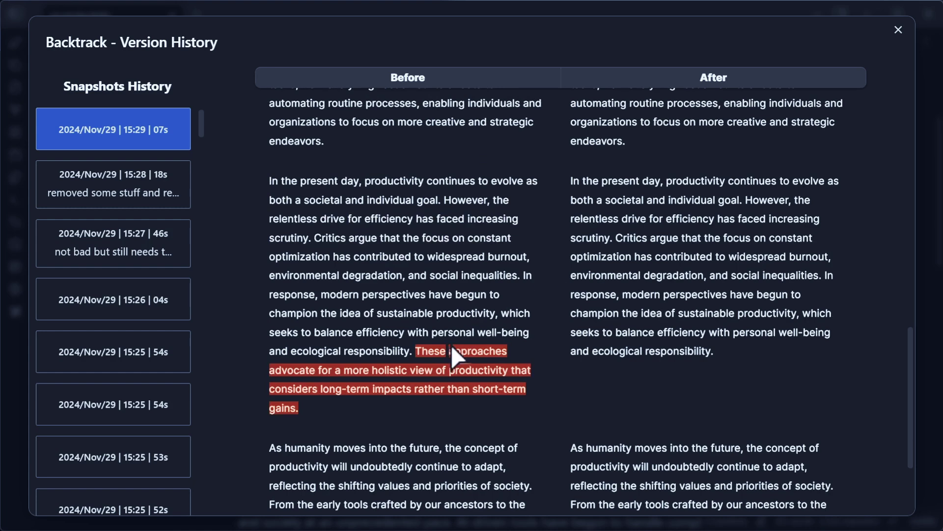
{"action": "scroll", "coordinate": [615, 294], "scroll_direction": "up", "scroll_amount": 2}
{"action": "key", "text": "Escape"}
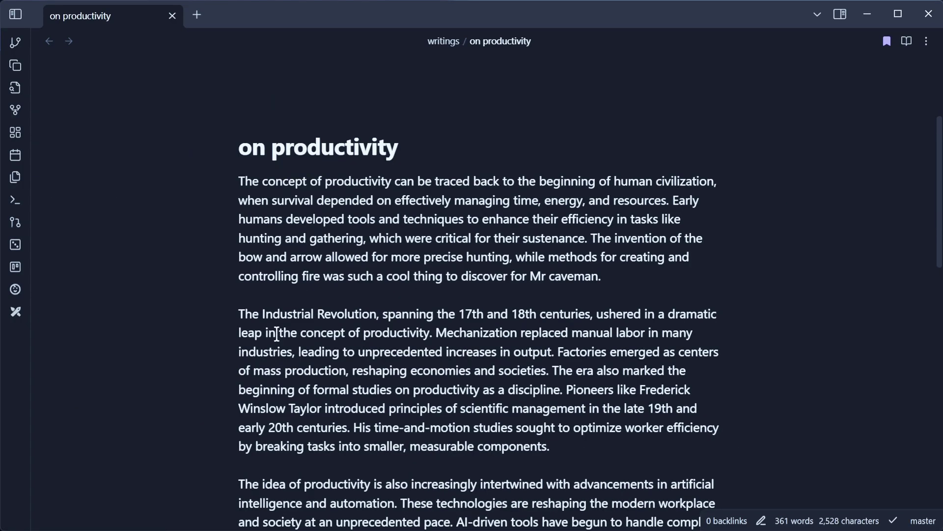
Move the Industrial Revolution paragraph to follow the present-day paragraph.
{"action": "scroll", "coordinate": [277, 334], "scroll_direction": "down", "scroll_amount": 2}
{"action": "triple_click", "coordinate": [302, 269]}
{"action": "key", "text": "ctrl+c"}
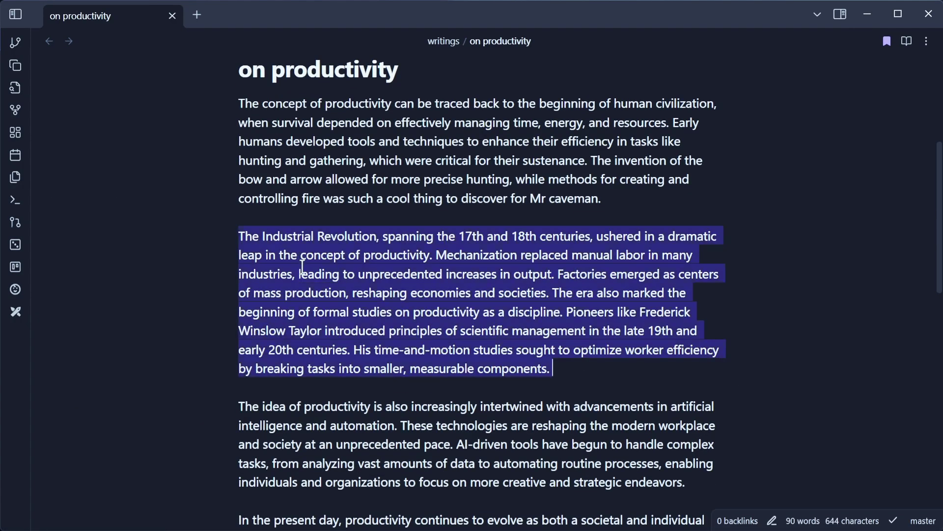
{"action": "key", "text": "BackSpace"}
{"action": "scroll", "coordinate": [302, 271], "scroll_direction": "down", "scroll_amount": 8}
{"action": "left_click", "coordinate": [609, 241]}
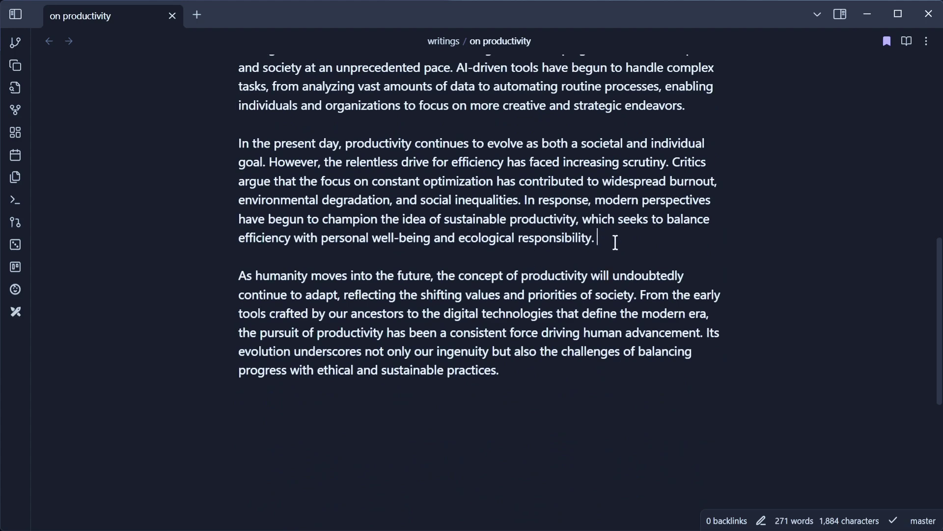
{"action": "key", "text": "Return"}
{"action": "key", "text": "Return"}
{"action": "key", "text": "ctrl+v"}
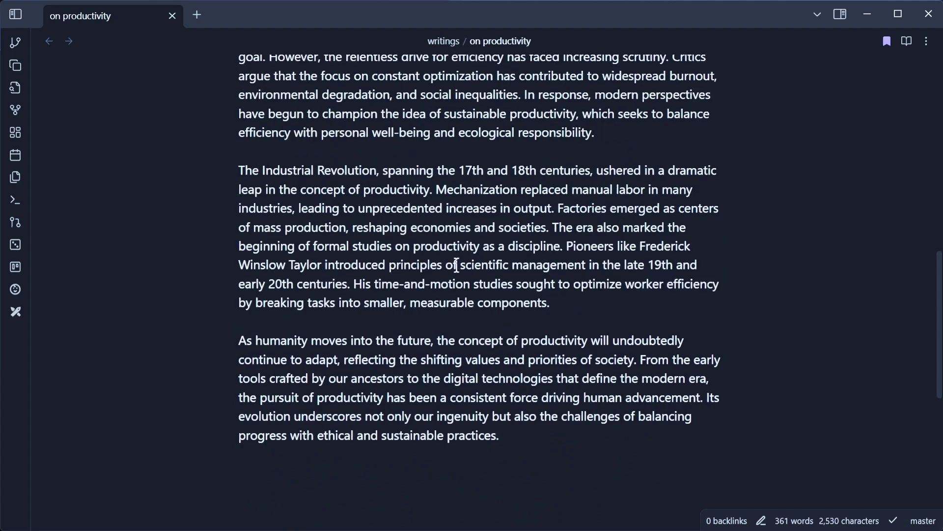
Save a snapshot named 'moved a paragraph further down'.
{"action": "key", "text": "ctrl+s"}
{"action": "type", "text": "moved a paragraph further down"}
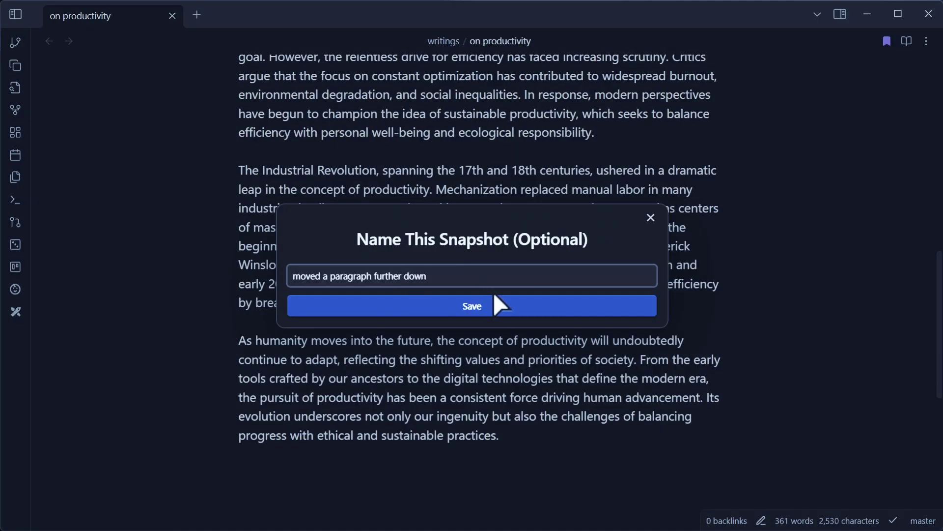
{"action": "left_click", "coordinate": [495, 295]}
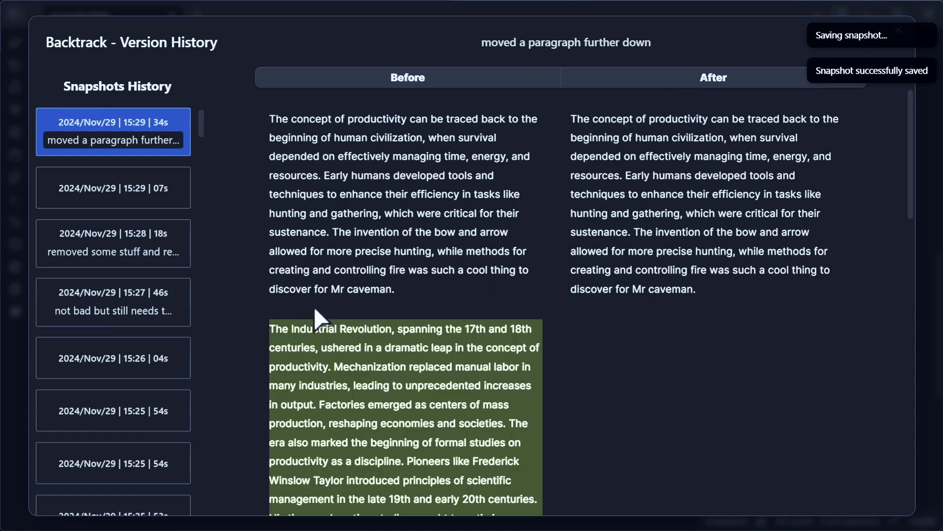
{"action": "scroll", "coordinate": [317, 319], "scroll_direction": "down", "scroll_amount": 3}
{"action": "scroll", "coordinate": [407, 274], "scroll_direction": "down", "scroll_amount": 3}
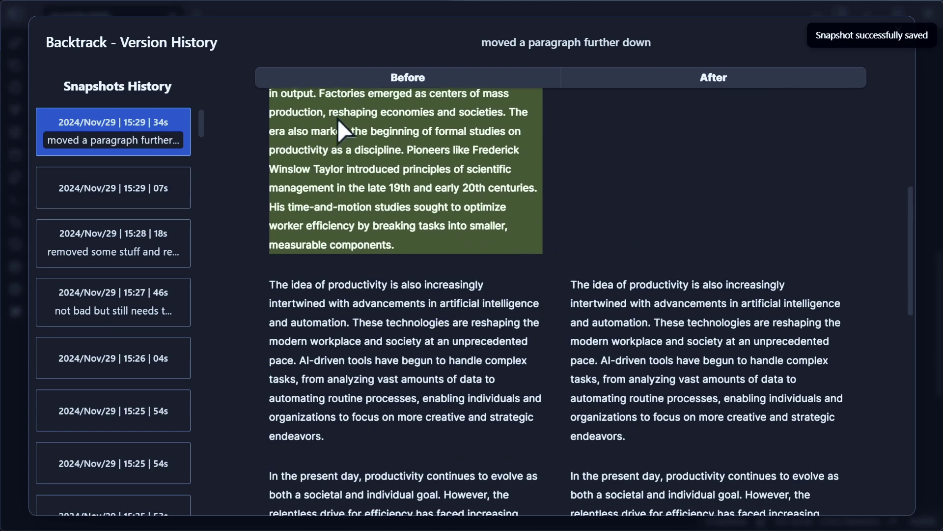
{"action": "scroll", "coordinate": [526, 297], "scroll_direction": "down", "scroll_amount": 8}
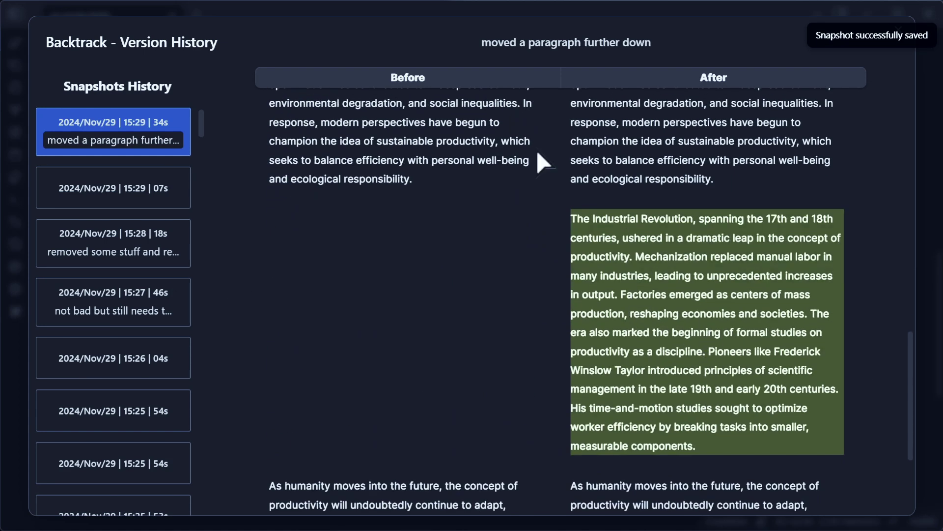
{"action": "key", "text": "Escape"}
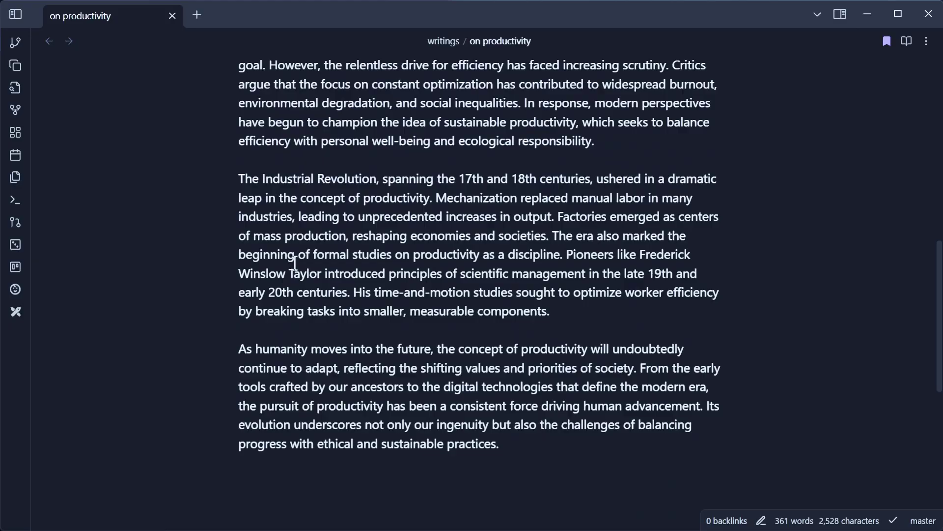
{"action": "scroll", "coordinate": [297, 258], "scroll_direction": "up", "scroll_amount": 7}
{"action": "scroll", "coordinate": [296, 259], "scroll_direction": "up", "scroll_amount": 2}
{"action": "key", "text": "ctrl+shift+h"}
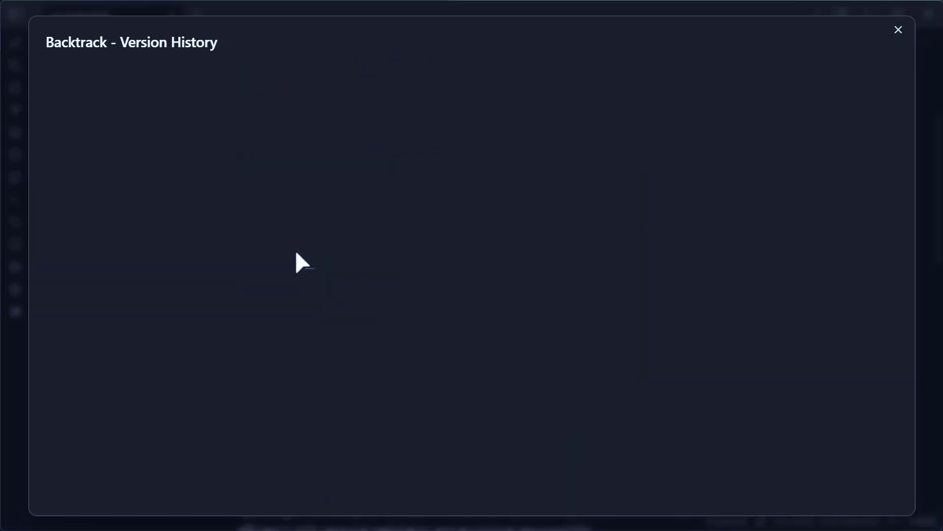
{"action": "left_click", "coordinate": [116, 192]}
{"action": "left_click", "coordinate": [117, 248]}
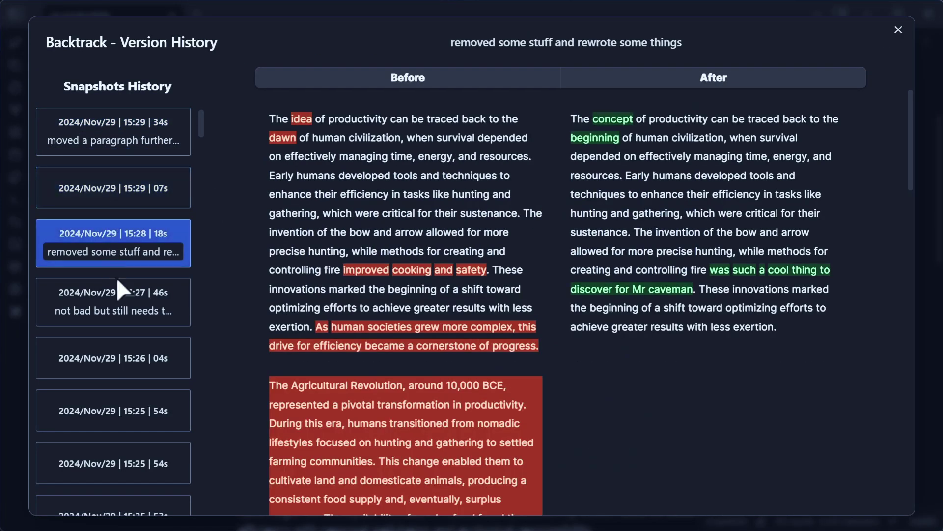
{"action": "left_click", "coordinate": [118, 308]}
{"action": "left_click", "coordinate": [120, 361]}
{"action": "left_click", "coordinate": [109, 296]}
{"action": "left_click", "coordinate": [120, 243]}
{"action": "left_click", "coordinate": [127, 297]}
{"action": "left_click", "coordinate": [131, 245]}
{"action": "scroll", "coordinate": [323, 288], "scroll_direction": "down", "scroll_amount": 3}
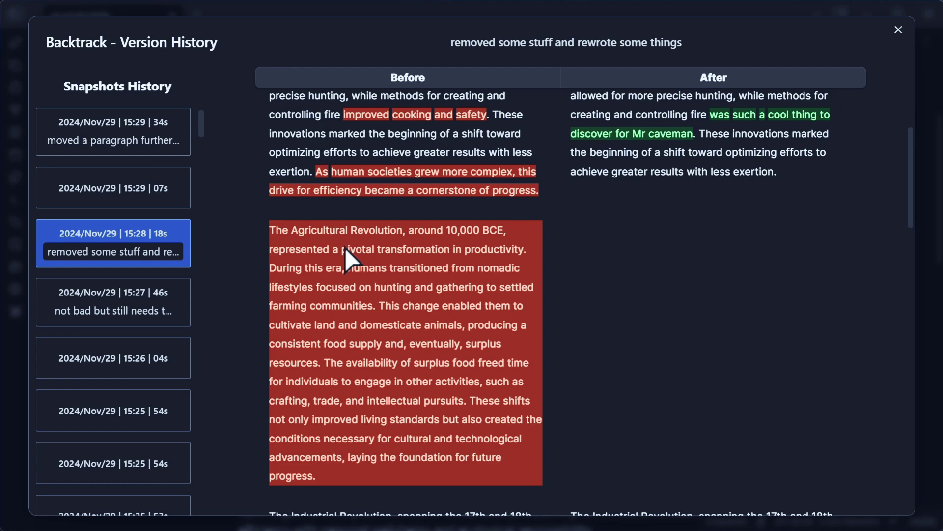
{"action": "left_click", "coordinate": [898, 29]}
{"action": "scroll", "coordinate": [530, 253], "scroll_direction": "down", "scroll_amount": 7}
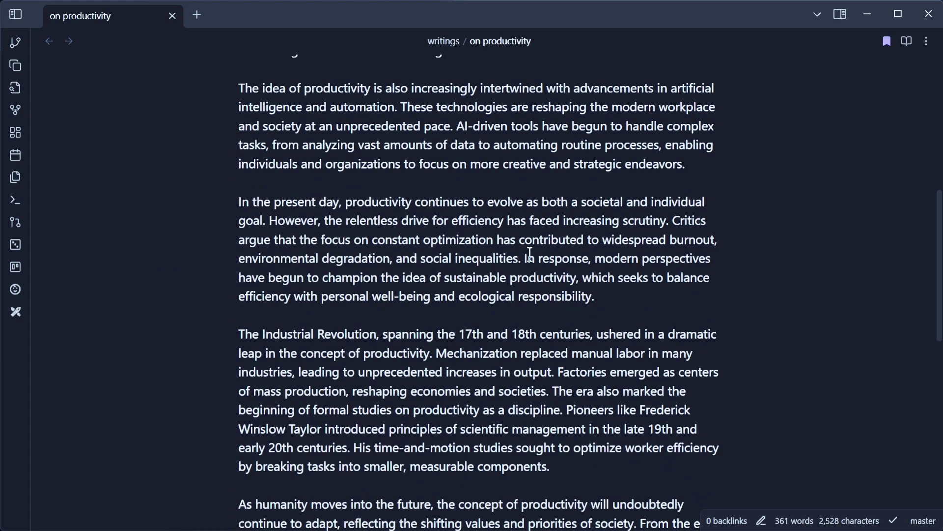
{"action": "scroll", "coordinate": [530, 254], "scroll_direction": "up", "scroll_amount": 2}
Copy the Agricultural Revolution paragraph from the 15:28 snapshot and paste it after 'measurable components.'.
{"action": "key", "text": "ctrl+h"}
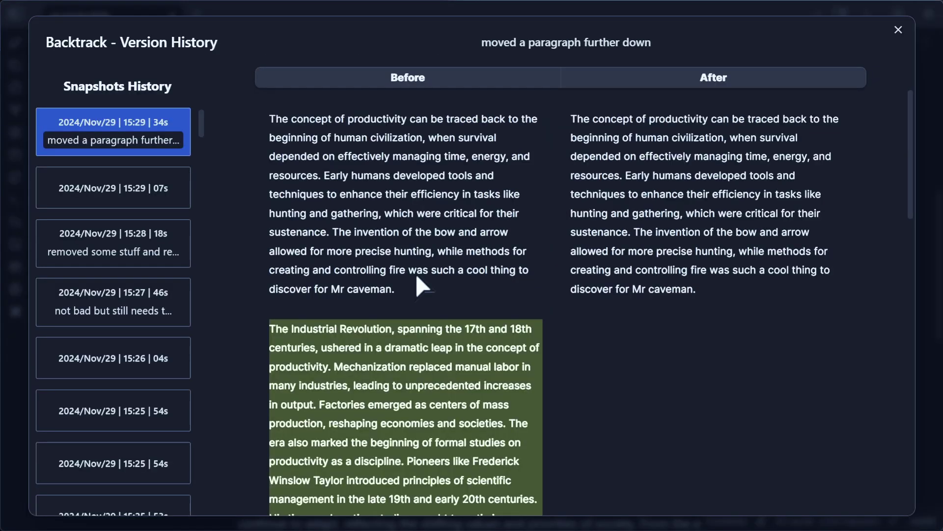
{"action": "left_click", "coordinate": [128, 282]}
{"action": "left_click", "coordinate": [128, 248]}
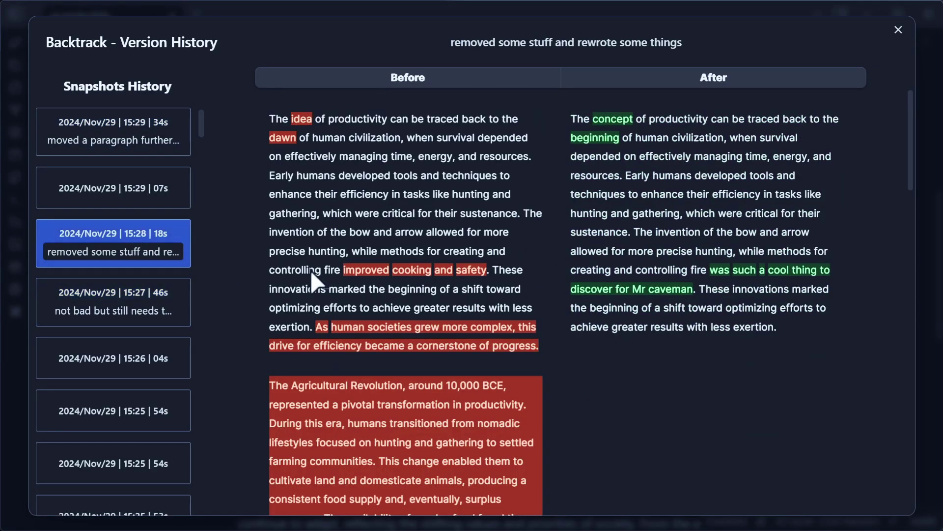
{"action": "left_click", "coordinate": [428, 81]}
{"action": "scroll", "coordinate": [400, 297], "scroll_direction": "down", "scroll_amount": 1}
{"action": "scroll", "coordinate": [394, 287], "scroll_direction": "down", "scroll_amount": 3}
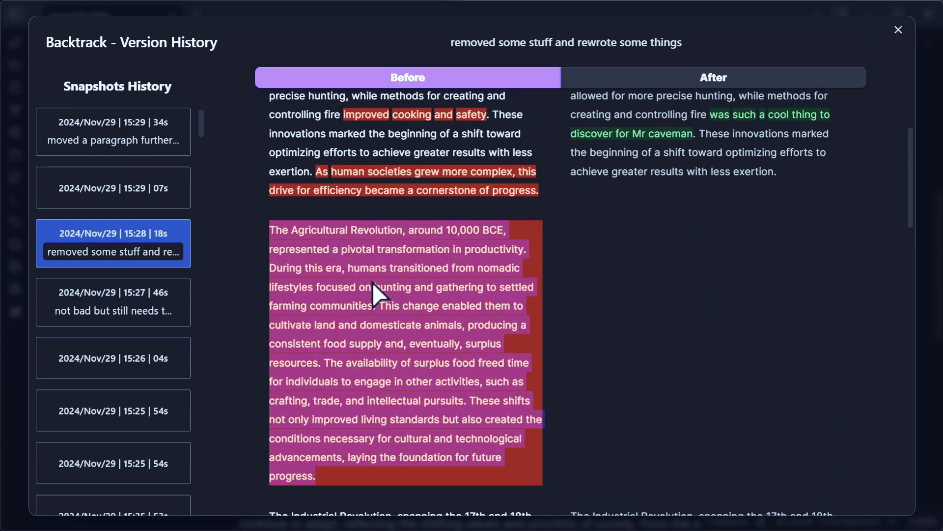
{"action": "key", "text": "Escape"}
{"action": "scroll", "coordinate": [388, 341], "scroll_direction": "down", "scroll_amount": 5}
{"action": "left_click", "coordinate": [573, 162]}
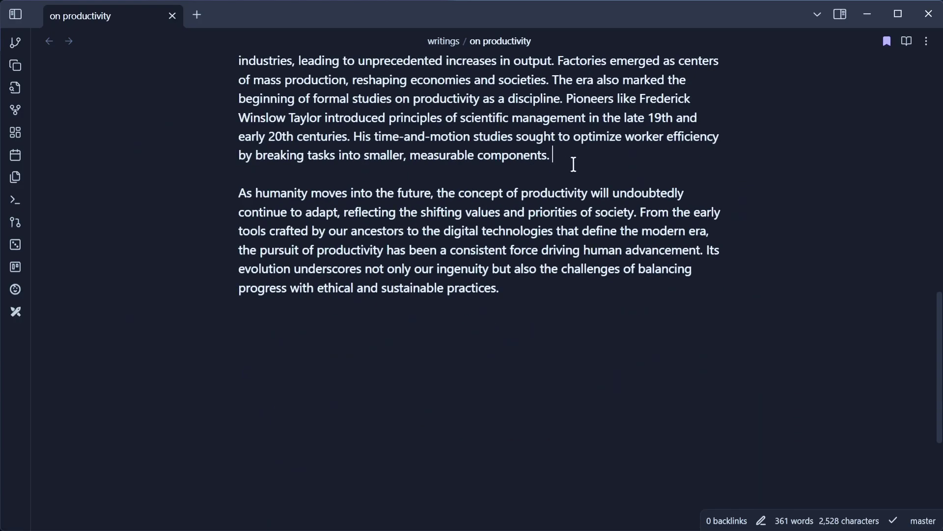
{"action": "key", "text": "Return"}
{"action": "key", "text": "Return"}
{"action": "type", "text": "The Agricultural Revolution, around 10,000 BCE, represented a pivotal transformation in productivity. During this era, humans transitioned from nomadic lifestyles focused on hunting and gathering to settled farming communities. This change enabled them to cultivate land and domesticate animals, producing a consistent food supply and, eventually, surplus resources. The availability of surplus food freed time for individuals to engage in other activities, such as crafting, trade, and intellectual pursuits. These shifts not only improved living standards but also created the conditions necessary for cultural and technological advancements, laying the foundation for future progress."}
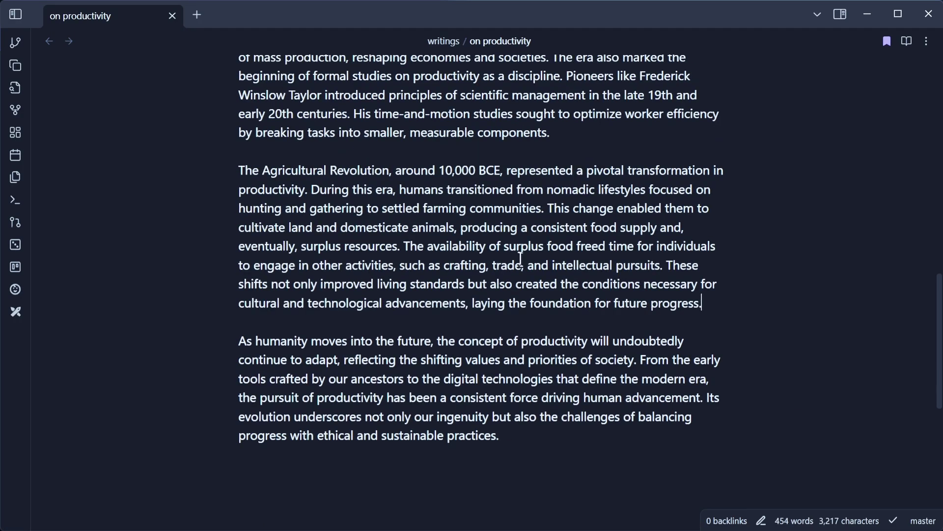
Save a snapshot named 'restored a paragraph I previously removed' and reopen version history.
{"action": "key", "text": "ctrl+s"}
{"action": "type", "text": "restored a paragraph I previously removed"}
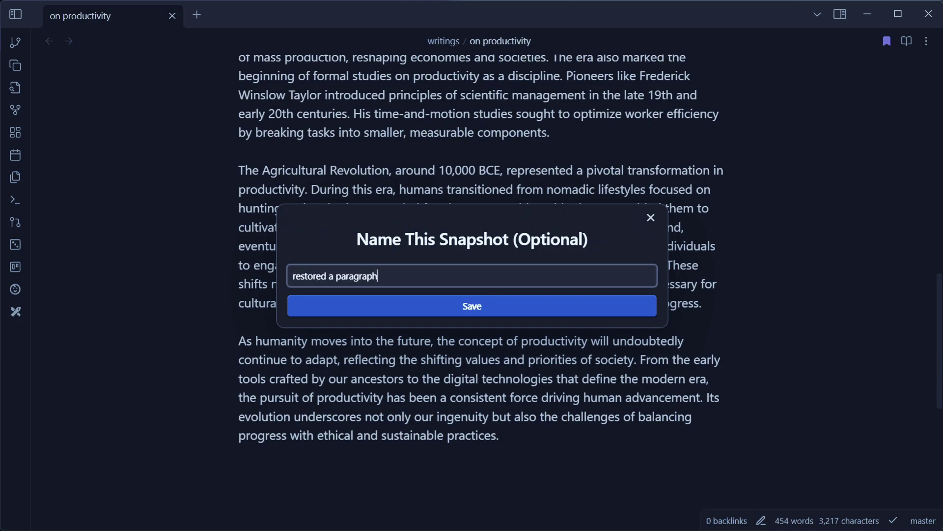
{"action": "left_click", "coordinate": [422, 311]}
{"action": "scroll", "coordinate": [337, 331], "scroll_direction": "up", "scroll_amount": 6}
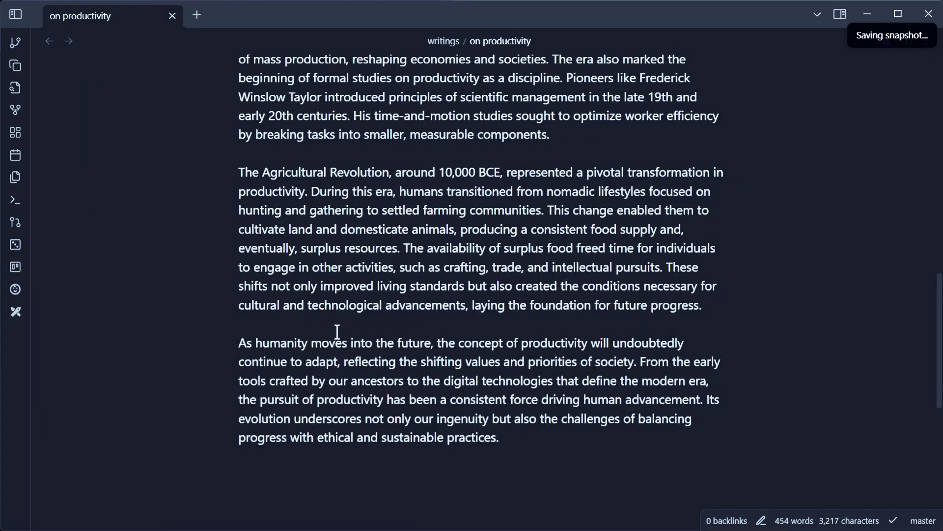
{"action": "key", "text": "ctrl+shift+s"}
{"action": "scroll", "coordinate": [359, 340], "scroll_direction": "down", "scroll_amount": 7}
Copy the deleted 'As human societies…' sentence from the 15:28 snapshot and paste it after 'caveman.'.
{"action": "scroll", "coordinate": [359, 339], "scroll_direction": "down", "scroll_amount": 9}
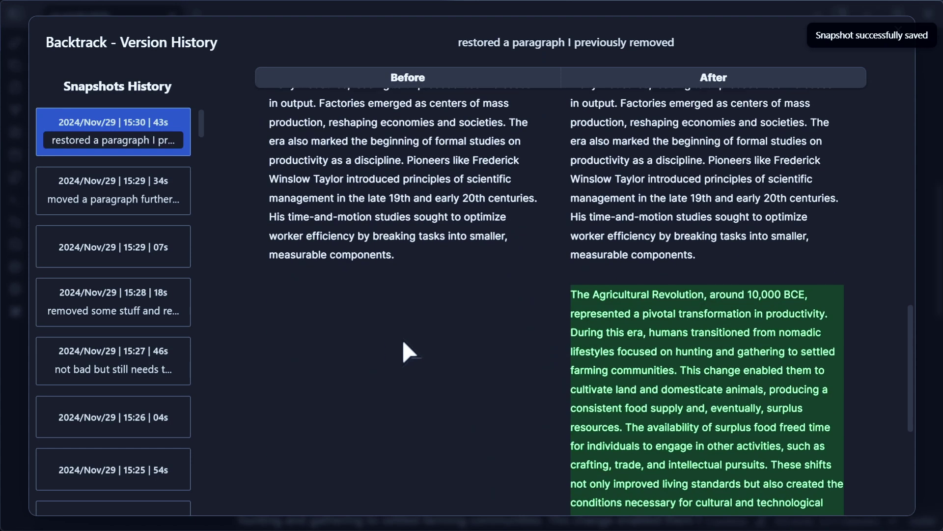
{"action": "left_click", "coordinate": [151, 284]}
{"action": "scroll", "coordinate": [447, 285], "scroll_direction": "up", "scroll_amount": 10}
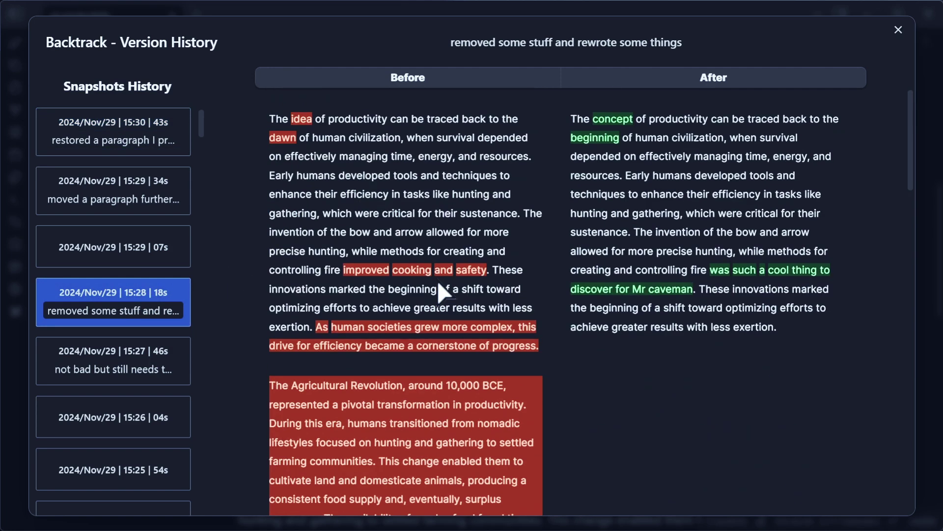
{"action": "left_click_drag", "start_coordinate": [317, 327], "coordinate": [541, 349]}
{"action": "key", "text": "ctrl+c"}
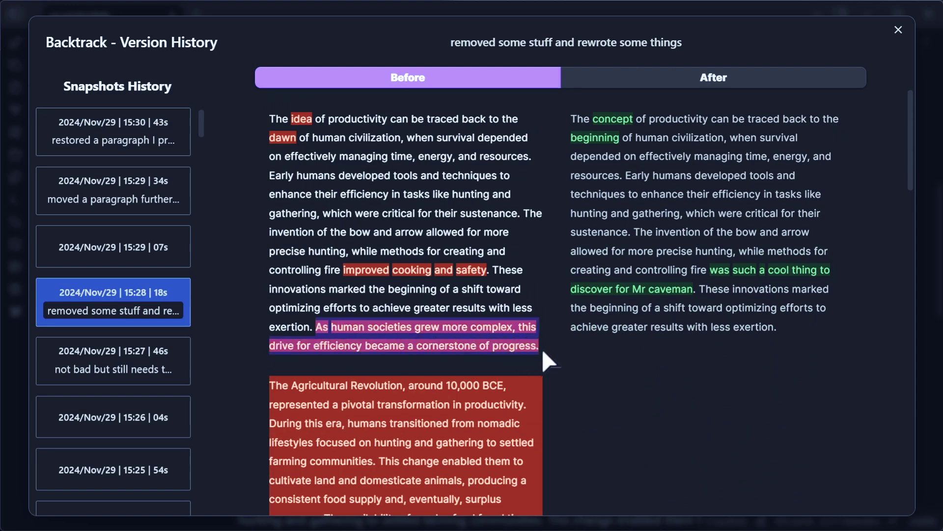
{"action": "key", "text": "Escape"}
{"action": "scroll", "coordinate": [497, 315], "scroll_direction": "up", "scroll_amount": 9}
{"action": "scroll", "coordinate": [470, 288], "scroll_direction": "down", "scroll_amount": 2}
{"action": "left_click", "coordinate": [637, 378]}
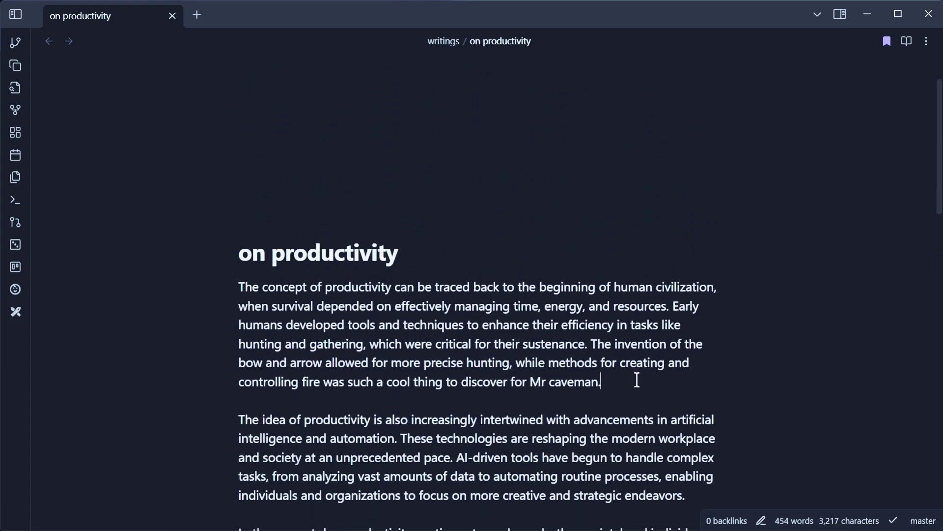
{"action": "key", "text": "ctrl+v"}
{"action": "scroll", "coordinate": [612, 368], "scroll_direction": "down", "scroll_amount": 2}
Save a snapshot named 'restored a sentence'.
{"action": "key", "text": "ctrl+s"}
{"action": "type", "text": "restored a sentence"}
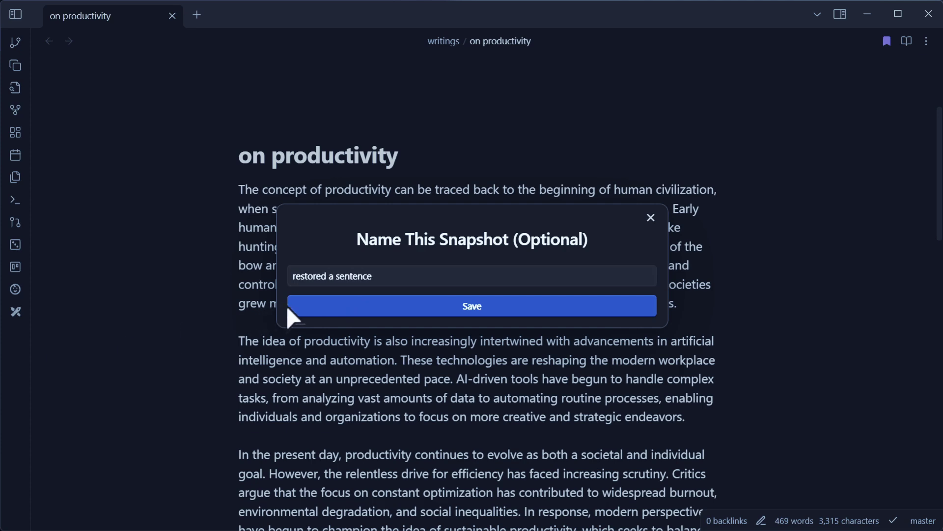
{"action": "left_click", "coordinate": [289, 306]}
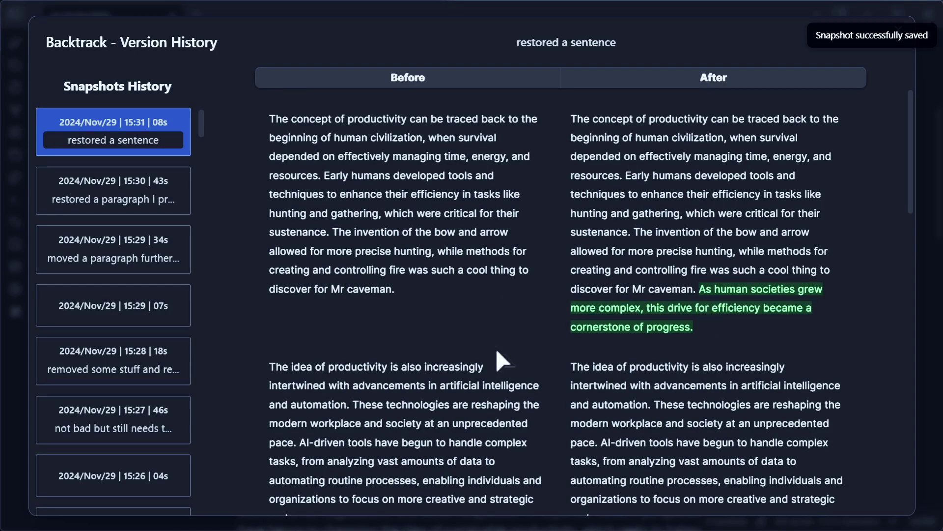
Review the 15:28, 15:29 and 15:30 snapshots' changes, then close the Version History window.
{"action": "left_click", "coordinate": [130, 314]}
{"action": "left_click", "coordinate": [132, 265]}
{"action": "left_click", "coordinate": [139, 185]}
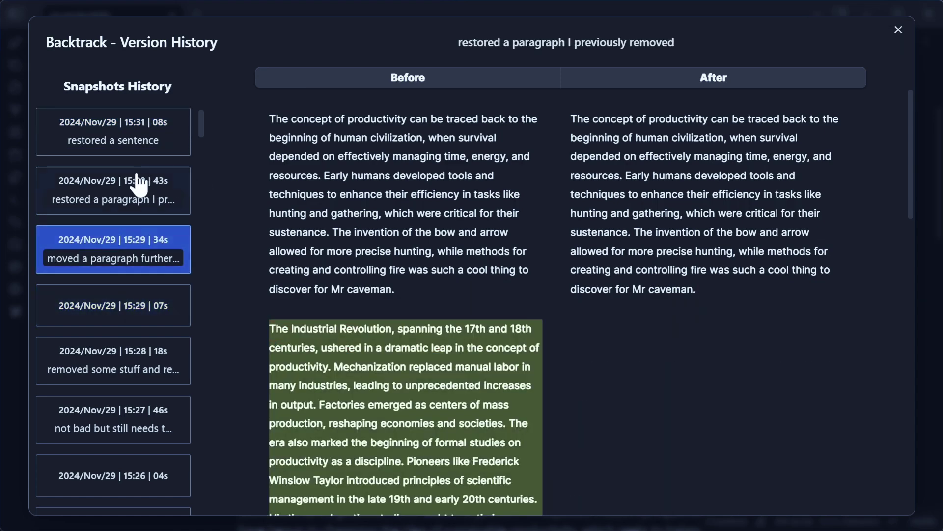
{"action": "left_click", "coordinate": [148, 300]}
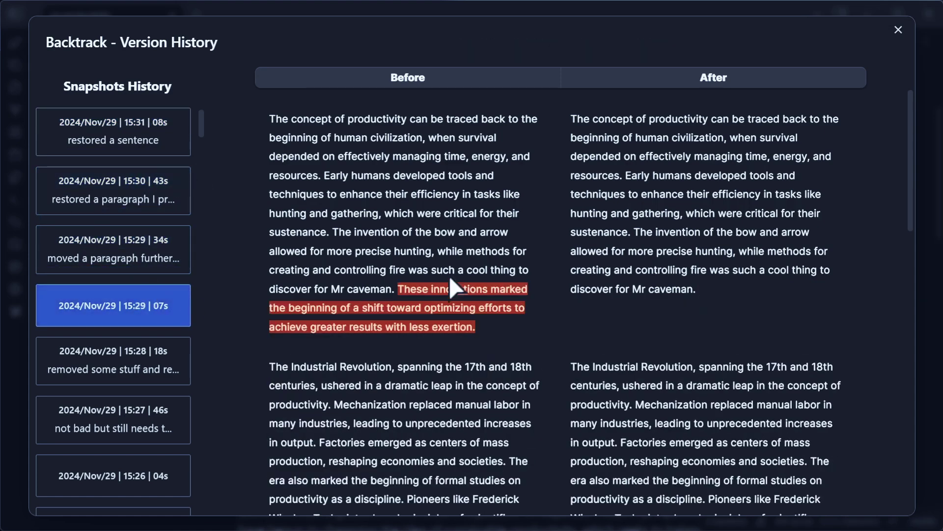
{"action": "scroll", "coordinate": [449, 275], "scroll_direction": "down", "scroll_amount": 5}
{"action": "scroll", "coordinate": [447, 275], "scroll_direction": "down", "scroll_amount": 8}
{"action": "left_click", "coordinate": [162, 347]}
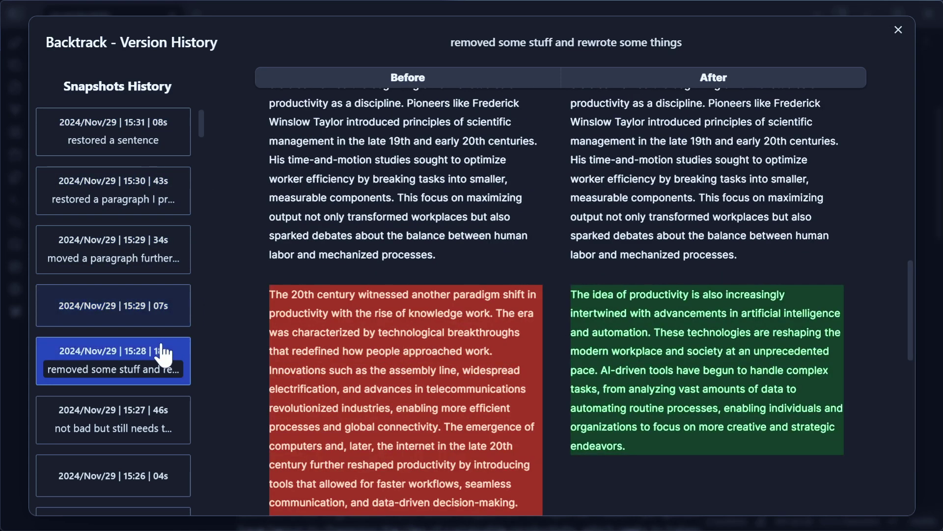
{"action": "scroll", "coordinate": [360, 229], "scroll_direction": "down", "scroll_amount": 4}
{"action": "scroll", "coordinate": [360, 229], "scroll_direction": "up", "scroll_amount": 3}
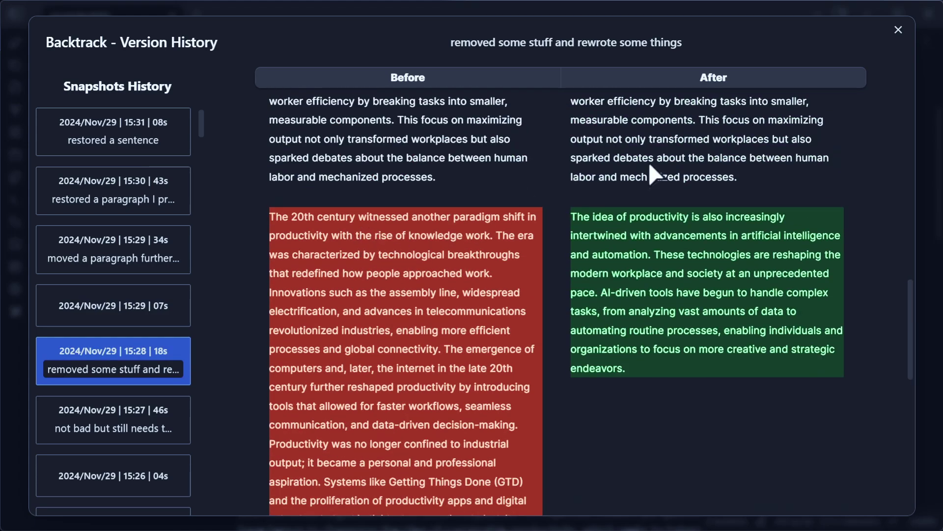
{"action": "left_click", "coordinate": [898, 30]}
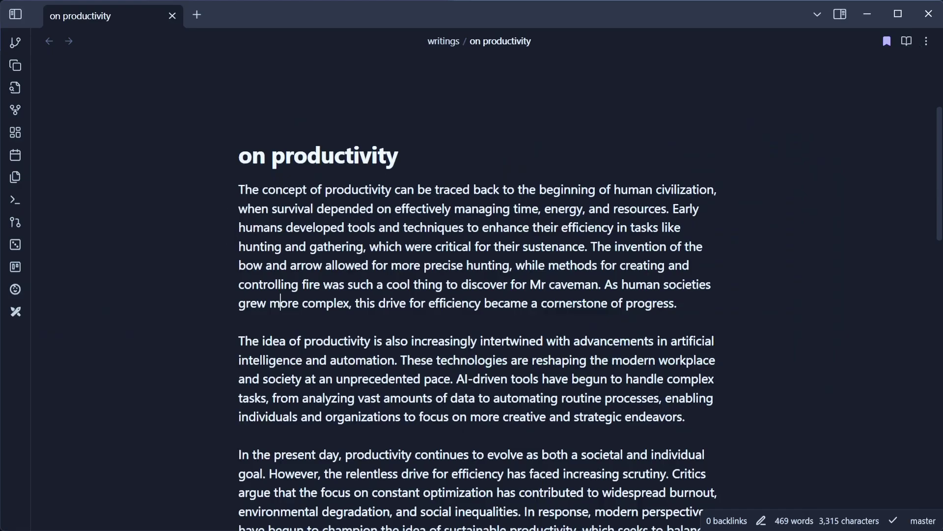